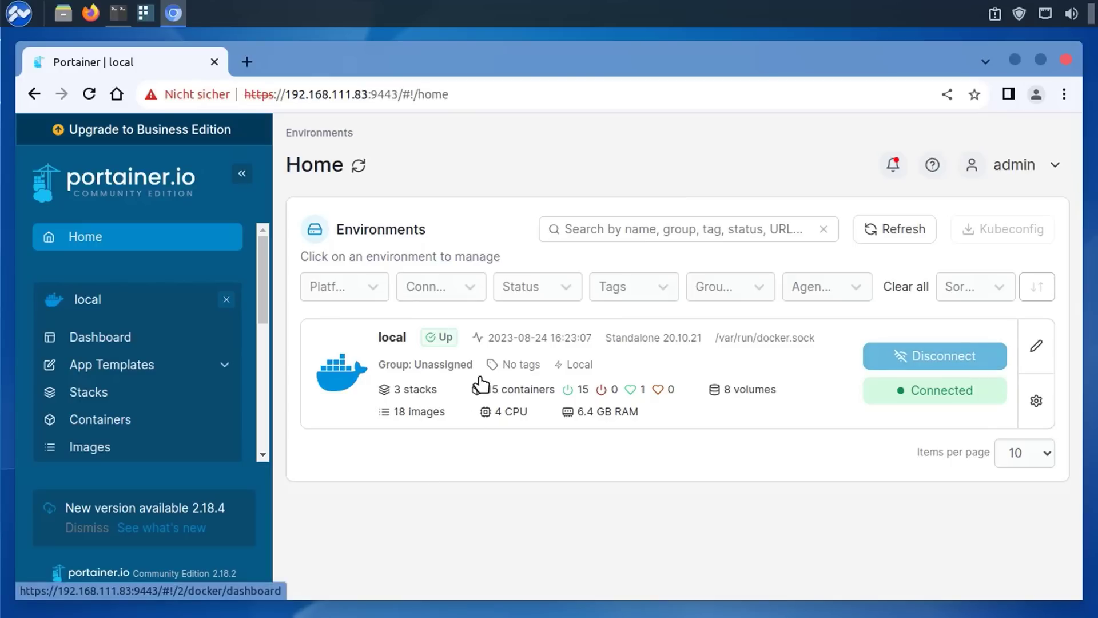
Open the local environment and review its list of containers.
{"action": "left_click", "coordinate": [397, 356]}
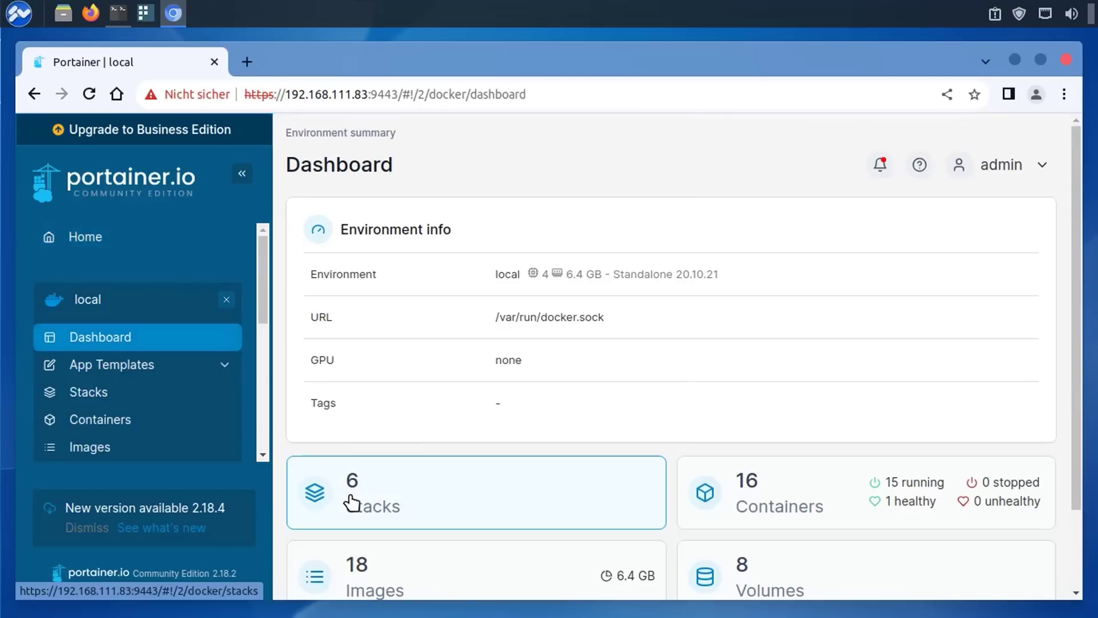
{"action": "left_click", "coordinate": [807, 484]}
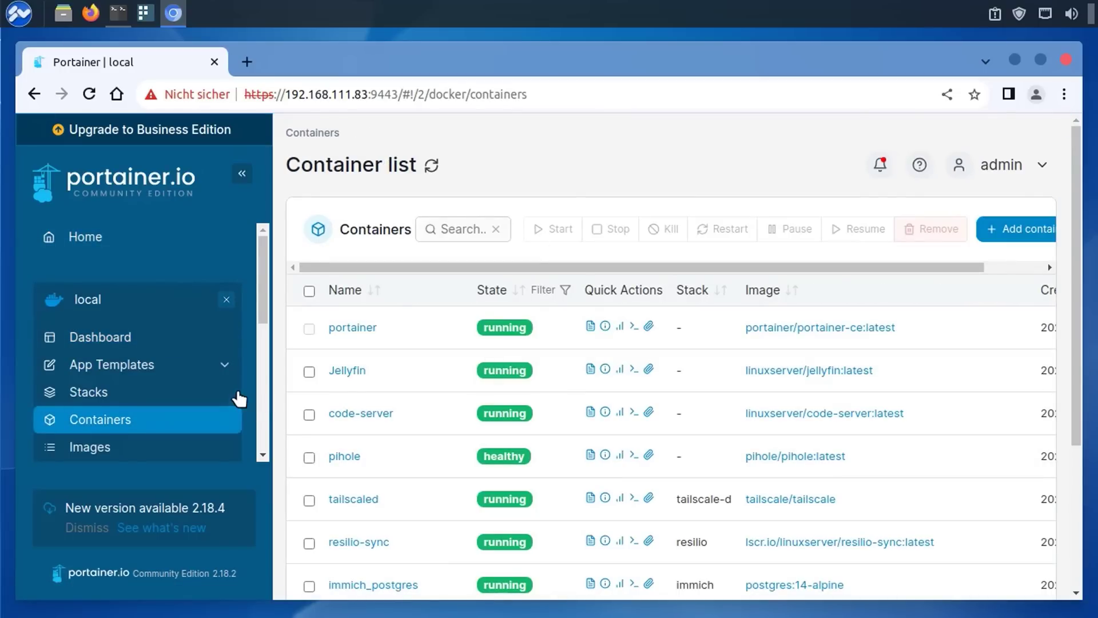
{"action": "scroll", "coordinate": [238, 397], "scroll_direction": "down", "scroll_amount": 2}
{"action": "scroll", "coordinate": [235, 475], "scroll_direction": "down", "scroll_amount": 4}
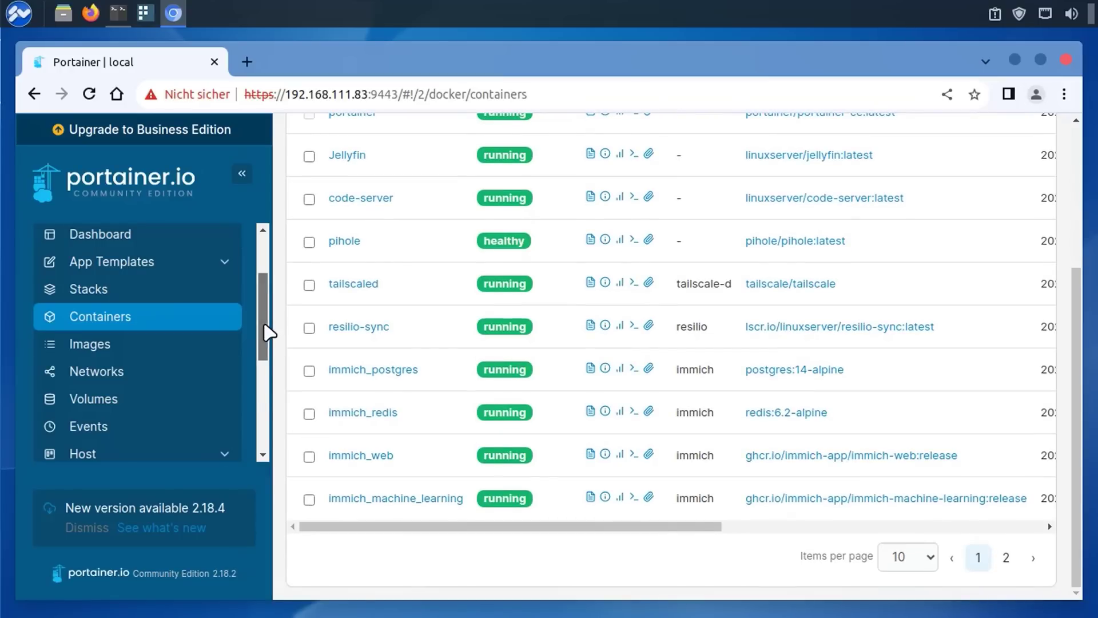
Open the Portainer settings and check the source repository in the App Templates URL.
{"action": "left_click_drag", "start_coordinate": [264, 335], "coordinate": [244, 434]}
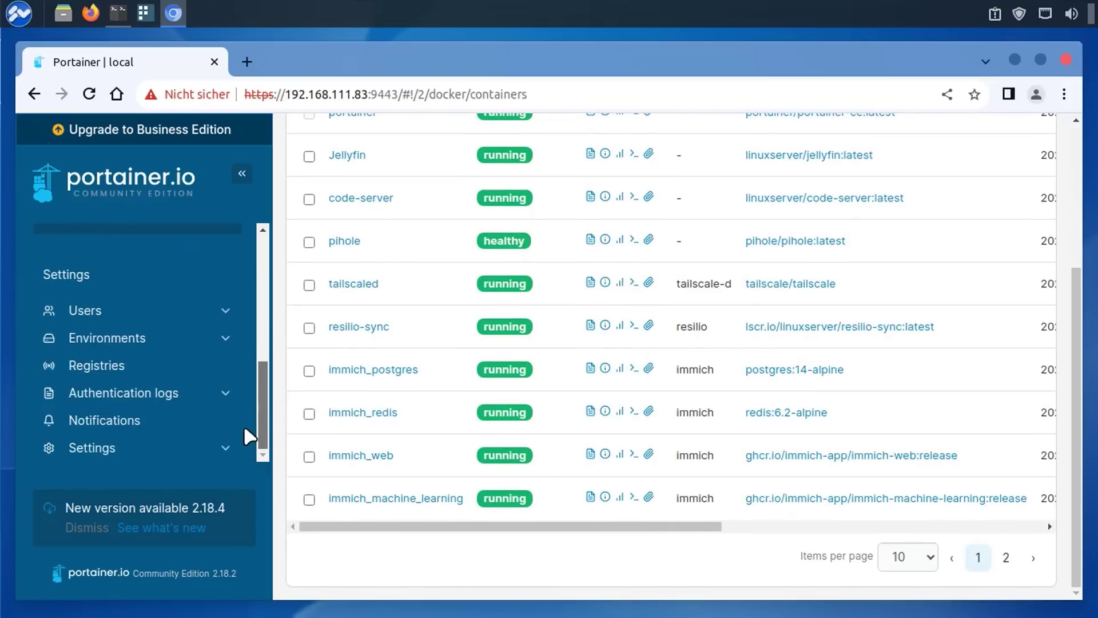
{"action": "left_click", "coordinate": [106, 450]}
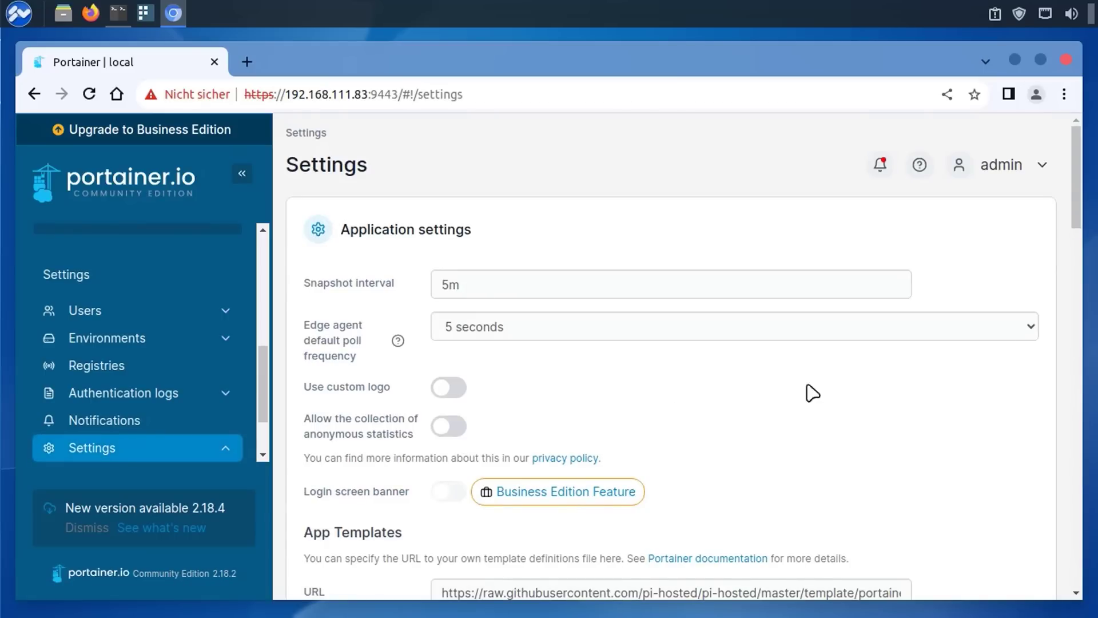
{"action": "scroll", "coordinate": [1082, 192], "scroll_direction": "down", "scroll_amount": 5}
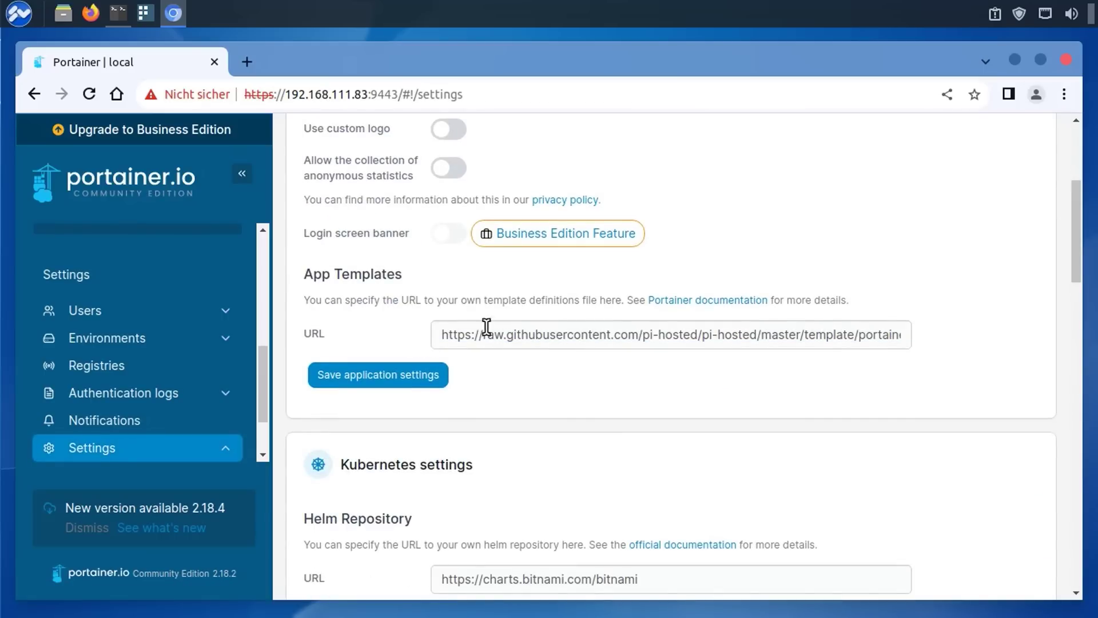
{"action": "left_click", "coordinate": [607, 337]}
{"action": "left_click_drag", "start_coordinate": [643, 336], "coordinate": [698, 337]}
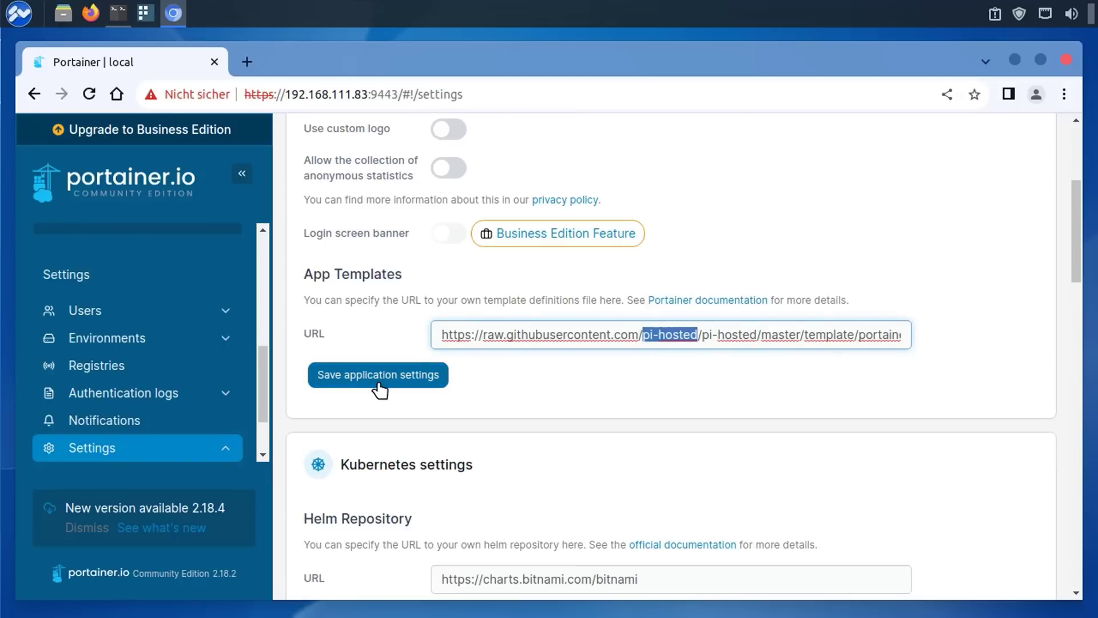
{"action": "left_click", "coordinate": [581, 392]}
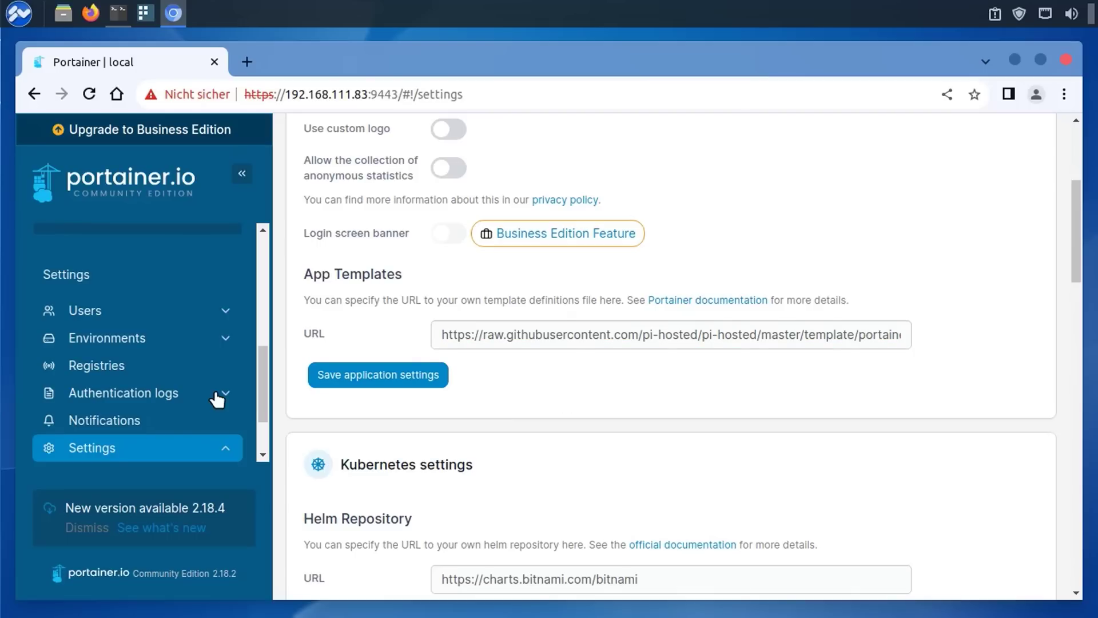
Search the application templates for "sear" and open the SearXNG container template.
{"action": "scroll", "coordinate": [216, 395], "scroll_direction": "up", "scroll_amount": 5}
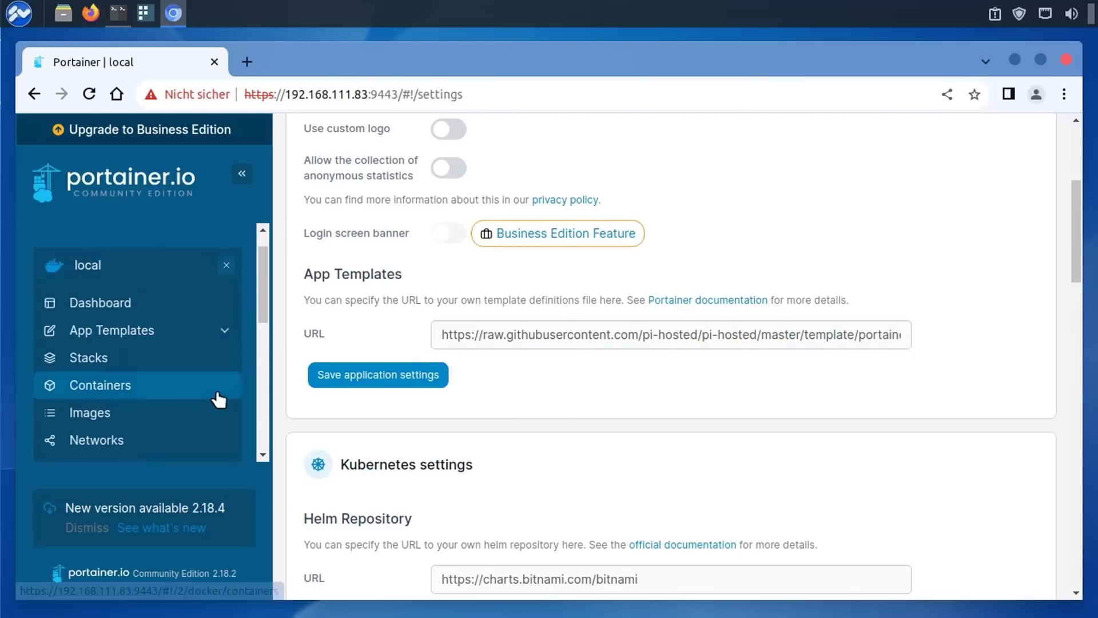
{"action": "left_click", "coordinate": [141, 337]}
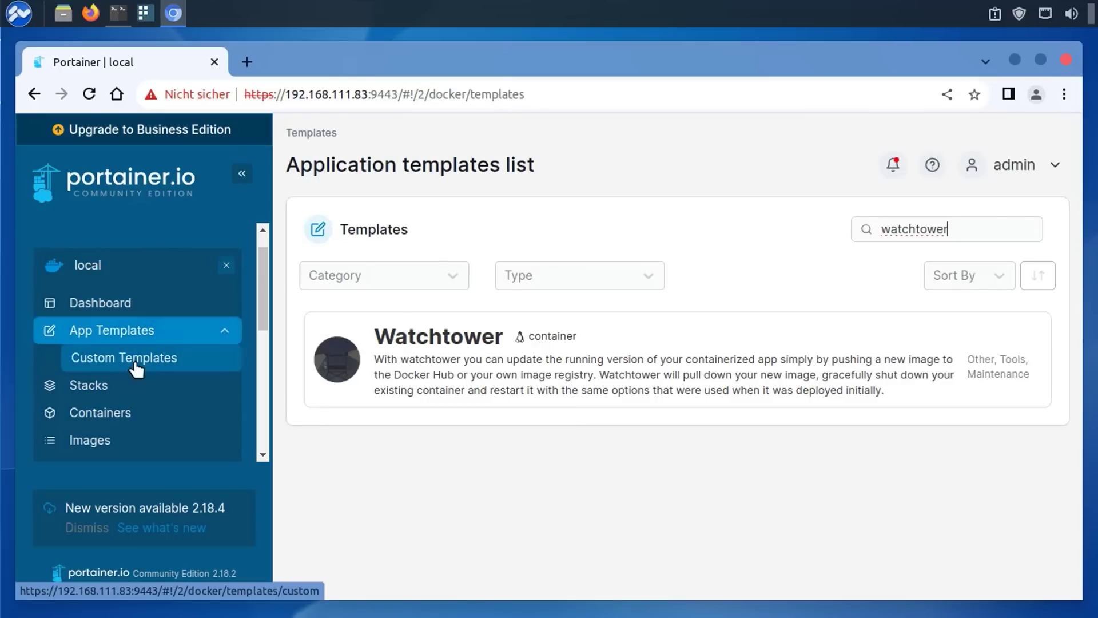
{"action": "left_click_drag", "start_coordinate": [976, 229], "coordinate": [823, 230]}
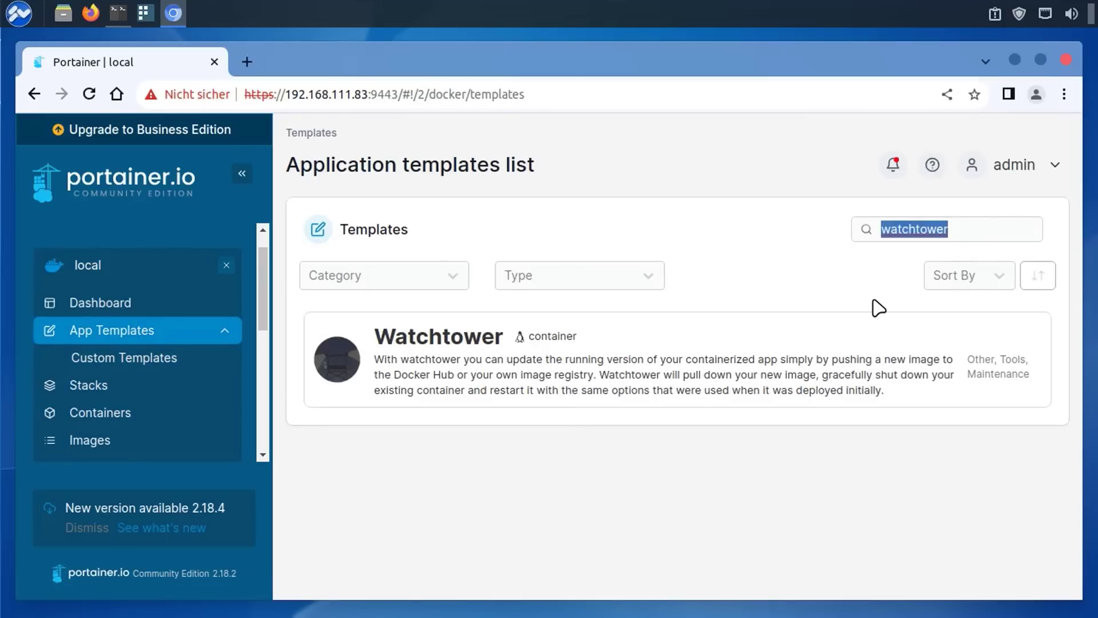
{"action": "type", "text": "sear"}
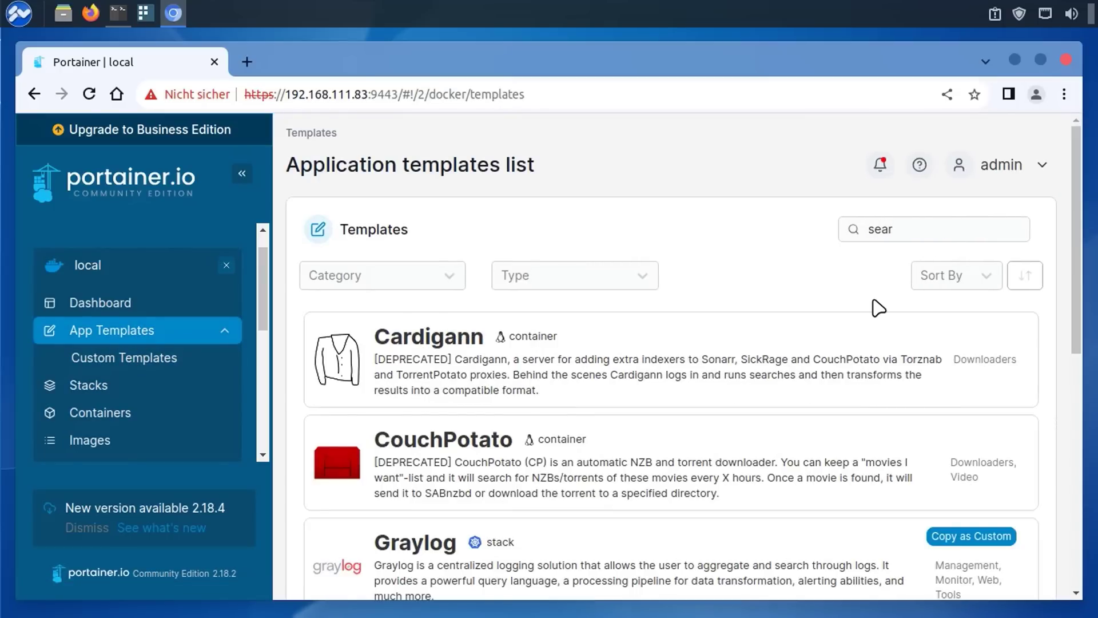
{"action": "scroll", "coordinate": [760, 411], "scroll_direction": "down", "scroll_amount": 9}
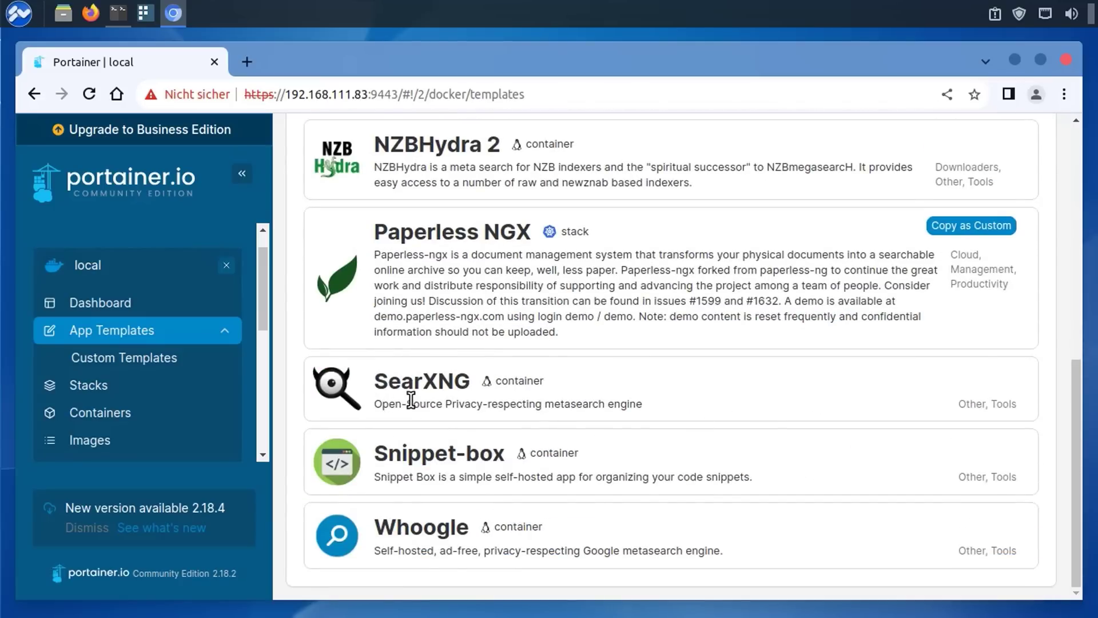
{"action": "left_click", "coordinate": [429, 398]}
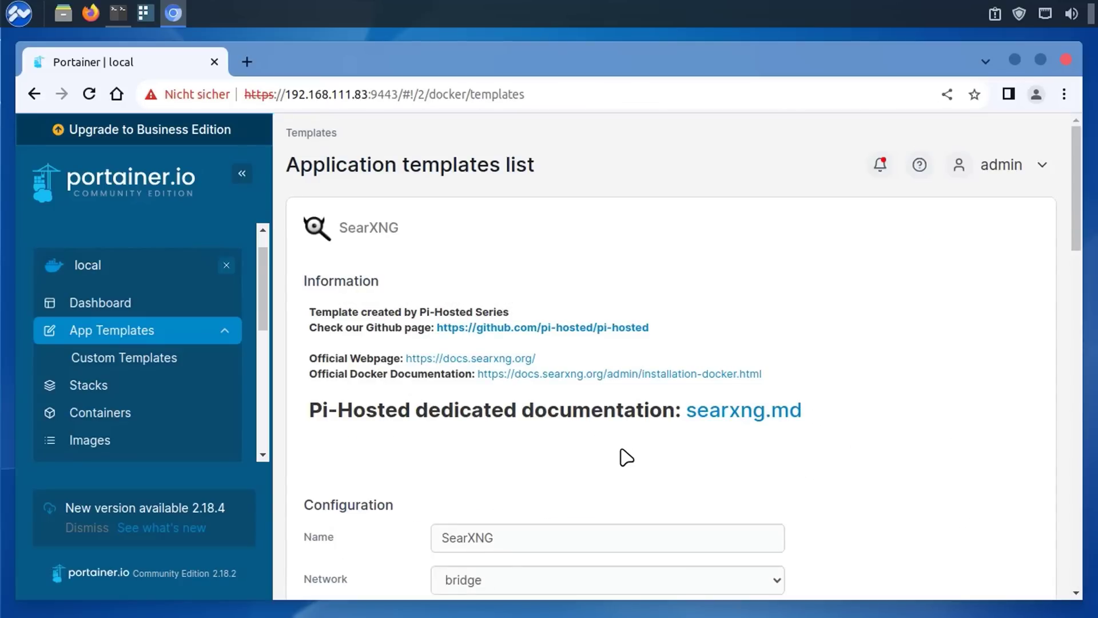
{"action": "scroll", "coordinate": [858, 502], "scroll_direction": "down", "scroll_amount": 3}
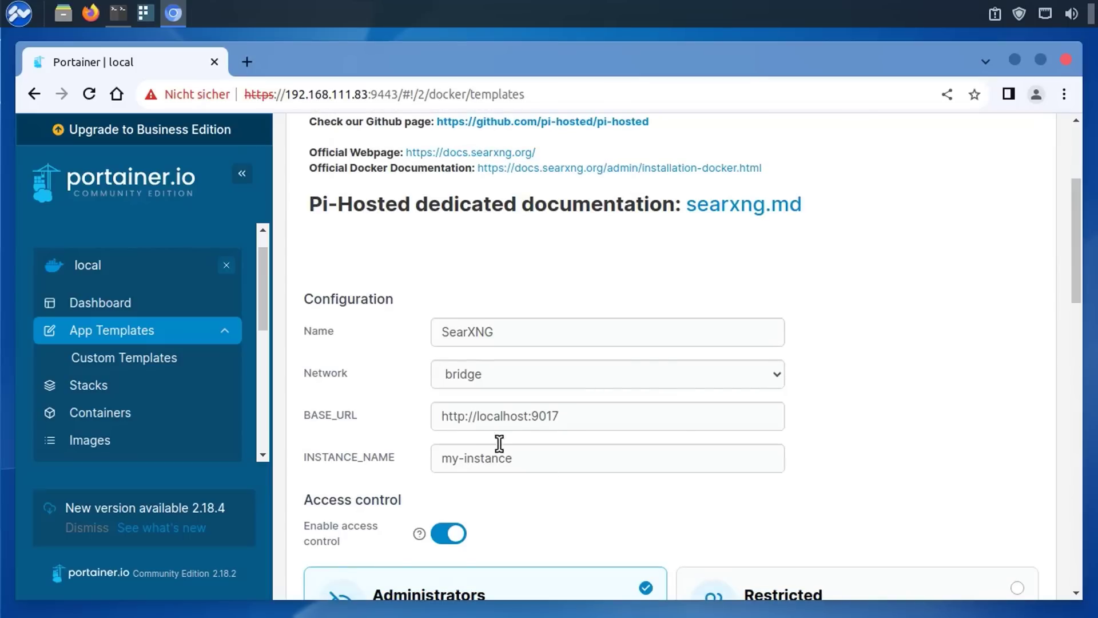
{"action": "left_click_drag", "start_coordinate": [481, 417], "coordinate": [528, 418]}
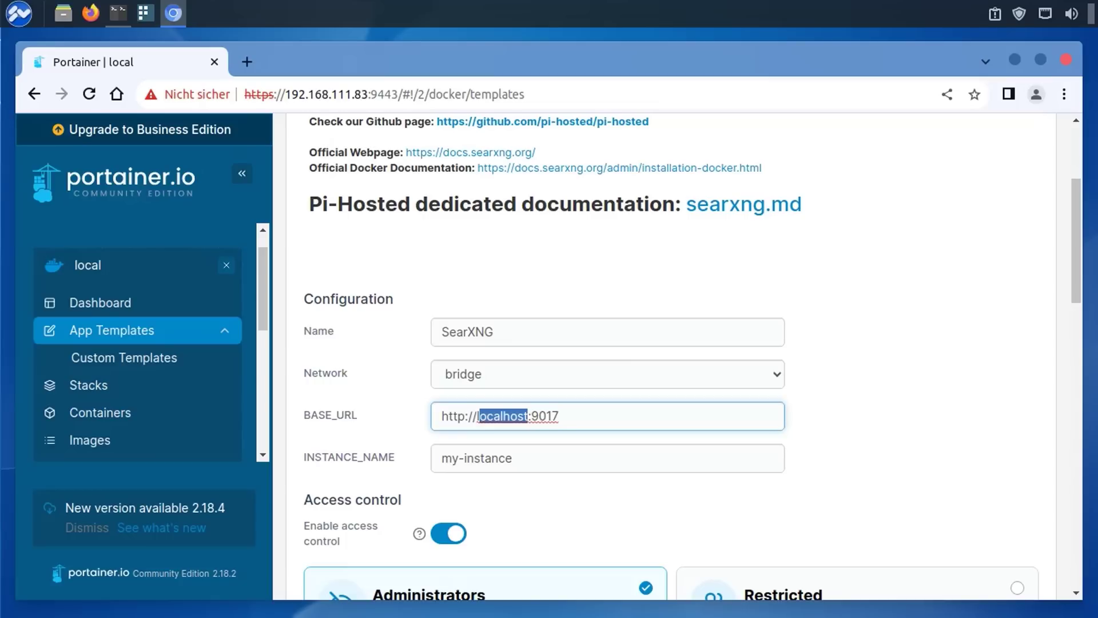
{"action": "key", "text": "BackSpace"}
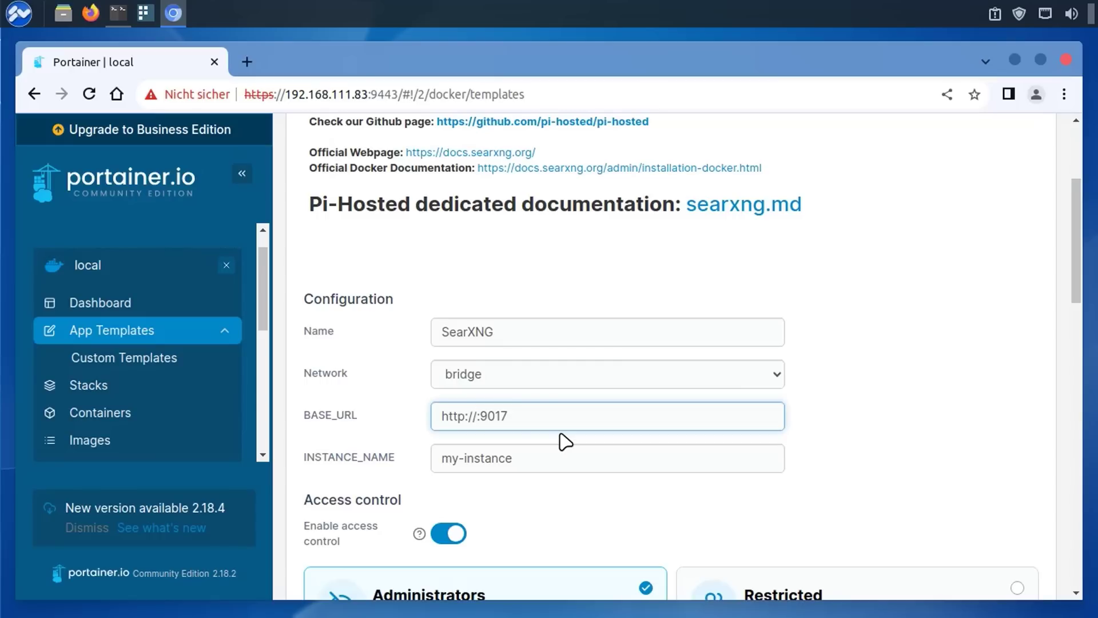
{"action": "type", "text": "12"}
{"action": "key", "text": "BackSpace"}
{"action": "type", "text": "92.168.111."}
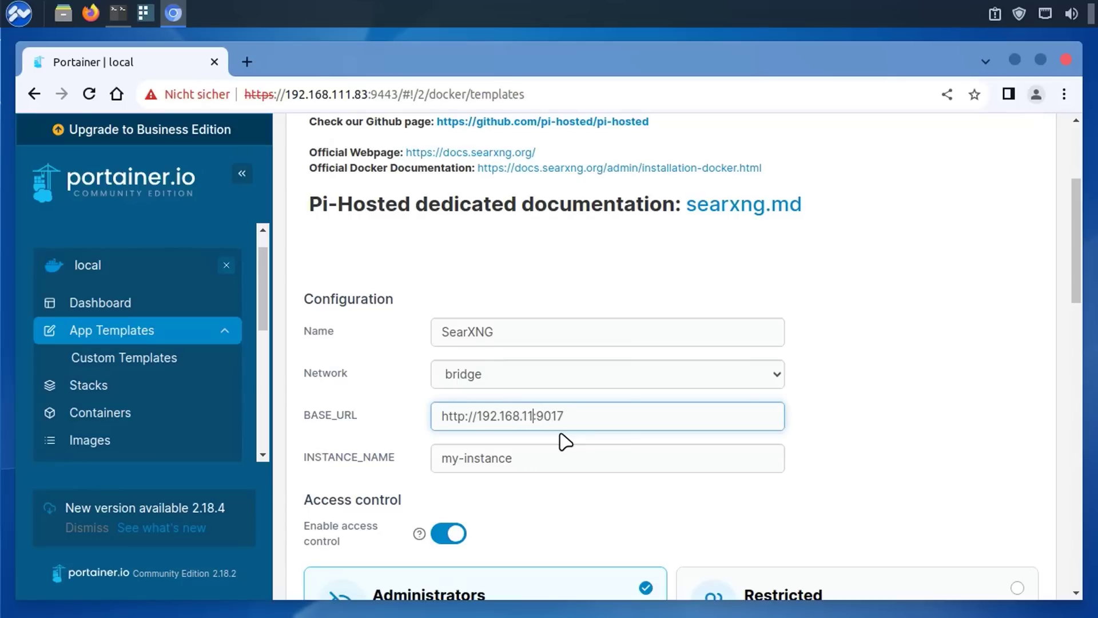
{"action": "type", "text": "83"}
Set the template's INSTANCE_NAME to SearXNG.
{"action": "key", "text": "Tab"}
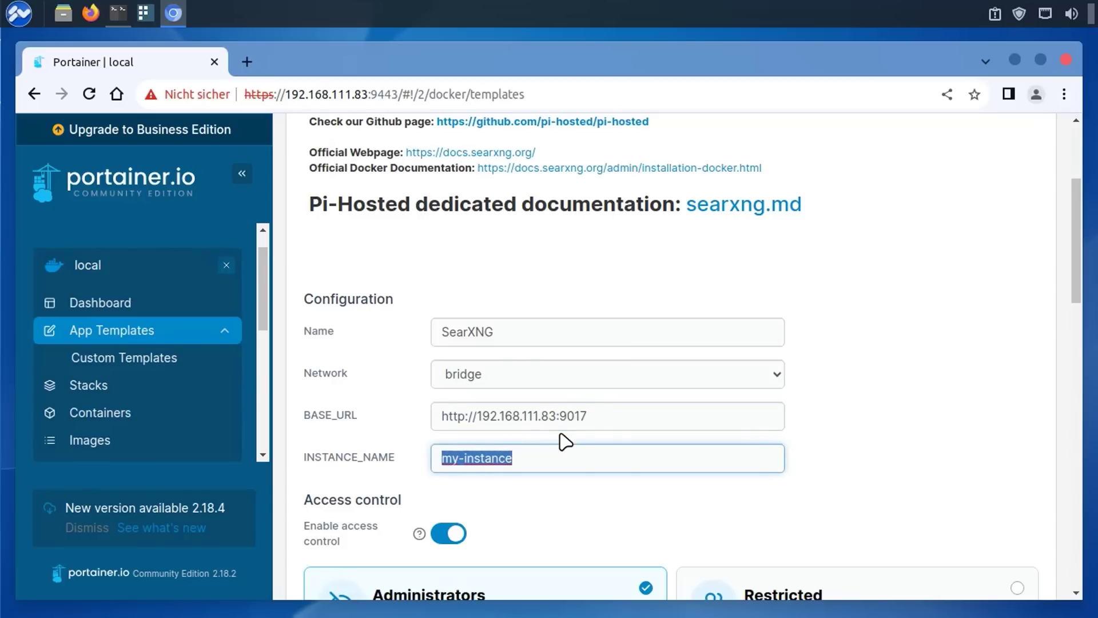
{"action": "type", "text": "Sear"}
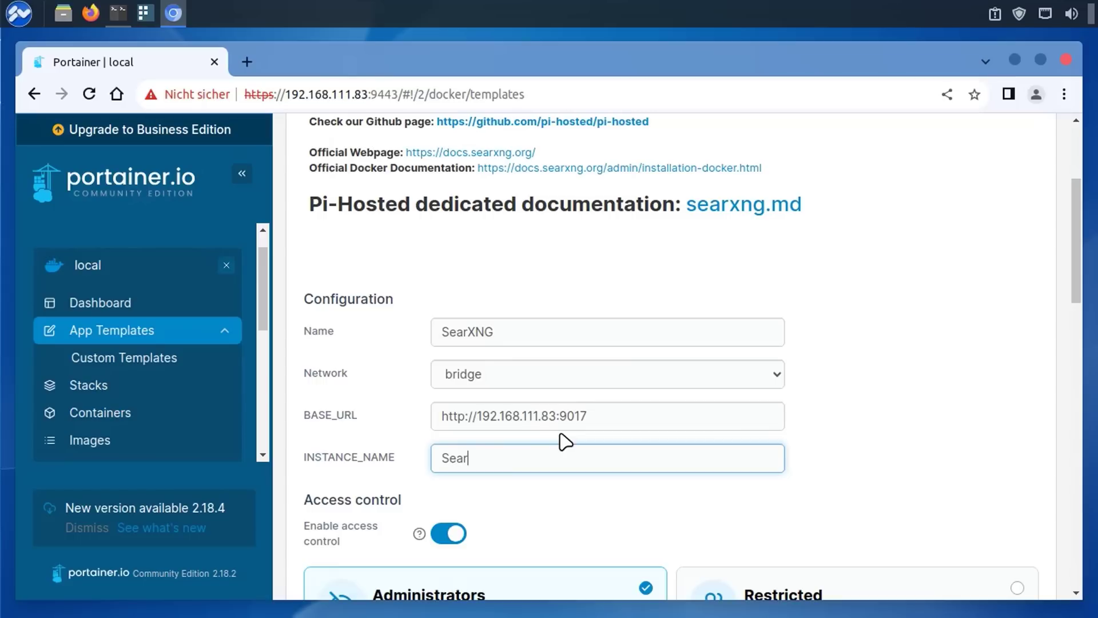
{"action": "type", "text": "XNG"}
{"action": "left_click", "coordinate": [869, 321]}
Show the template's advanced options and check the host port in the port mapping.
{"action": "scroll", "coordinate": [848, 331], "scroll_direction": "down", "scroll_amount": 2}
{"action": "scroll", "coordinate": [848, 331], "scroll_direction": "down", "scroll_amount": 2}
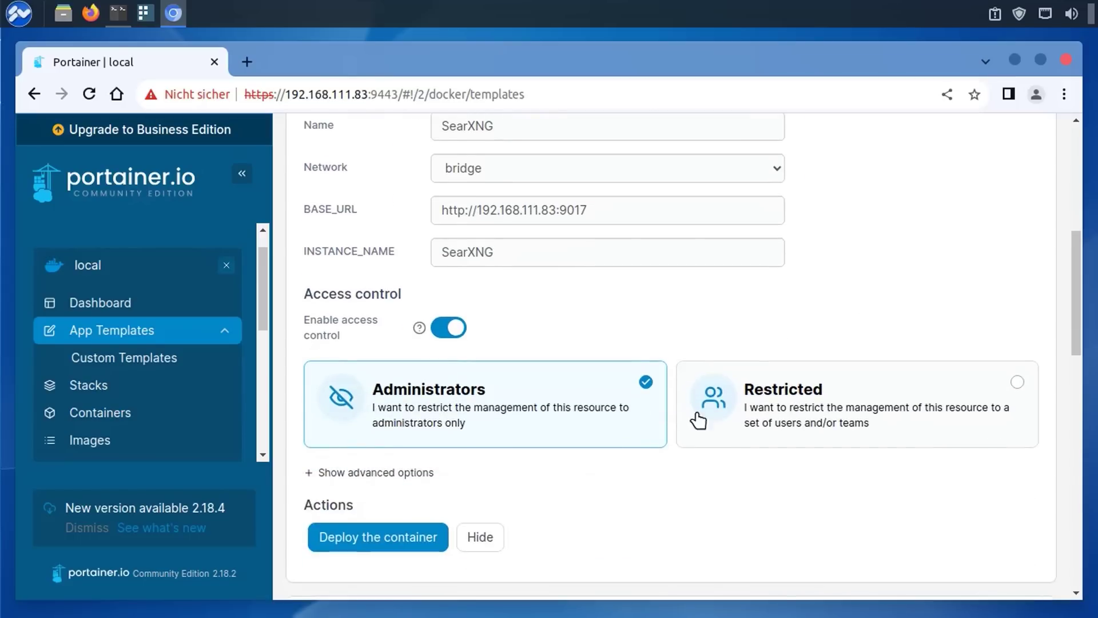
{"action": "left_click", "coordinate": [314, 474]}
{"action": "scroll", "coordinate": [598, 323], "scroll_direction": "down", "scroll_amount": 3}
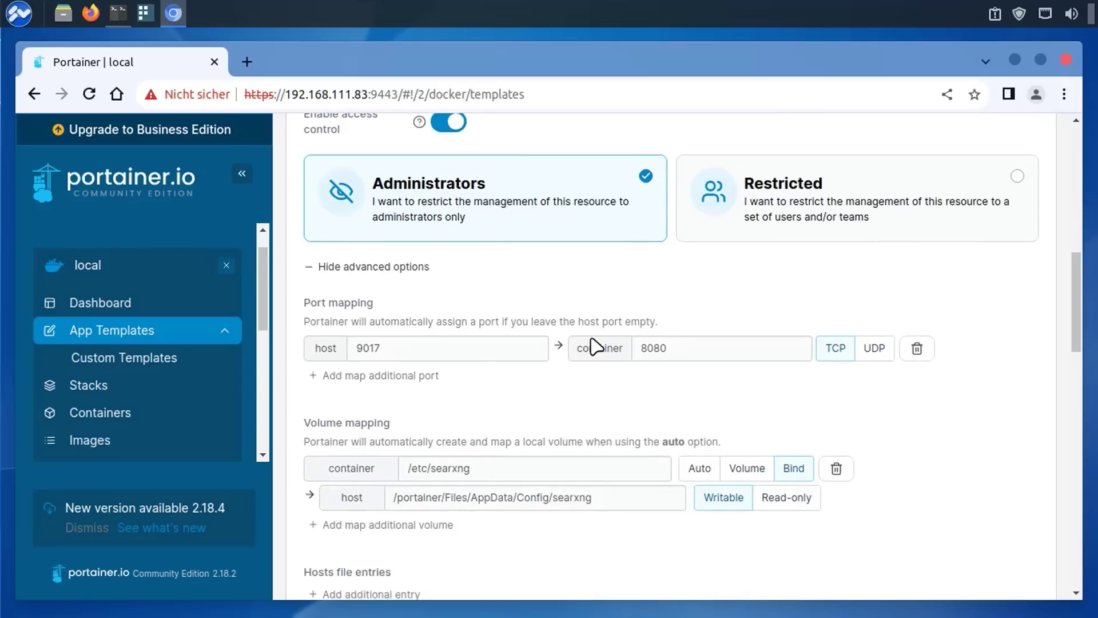
{"action": "double_click", "coordinate": [375, 347]}
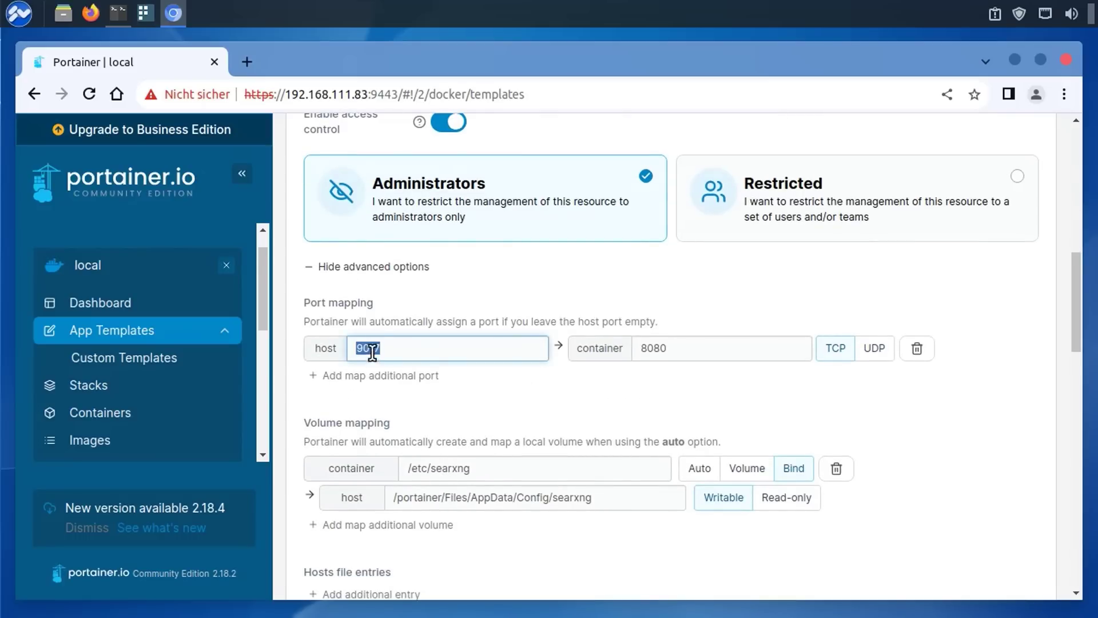
{"action": "left_click", "coordinate": [390, 345]}
Set the host path of the /etc/searxng volume mapping to /volume1/docker/searxng/config.
{"action": "left_click_drag", "start_coordinate": [394, 498], "coordinate": [550, 502]}
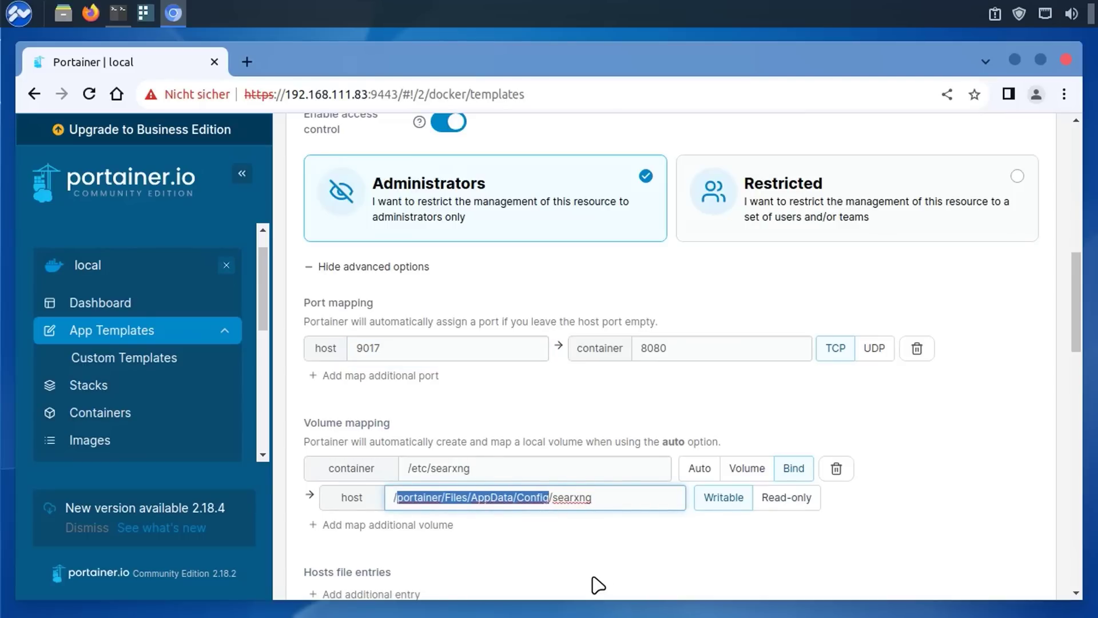
{"action": "type", "text": "vol"}
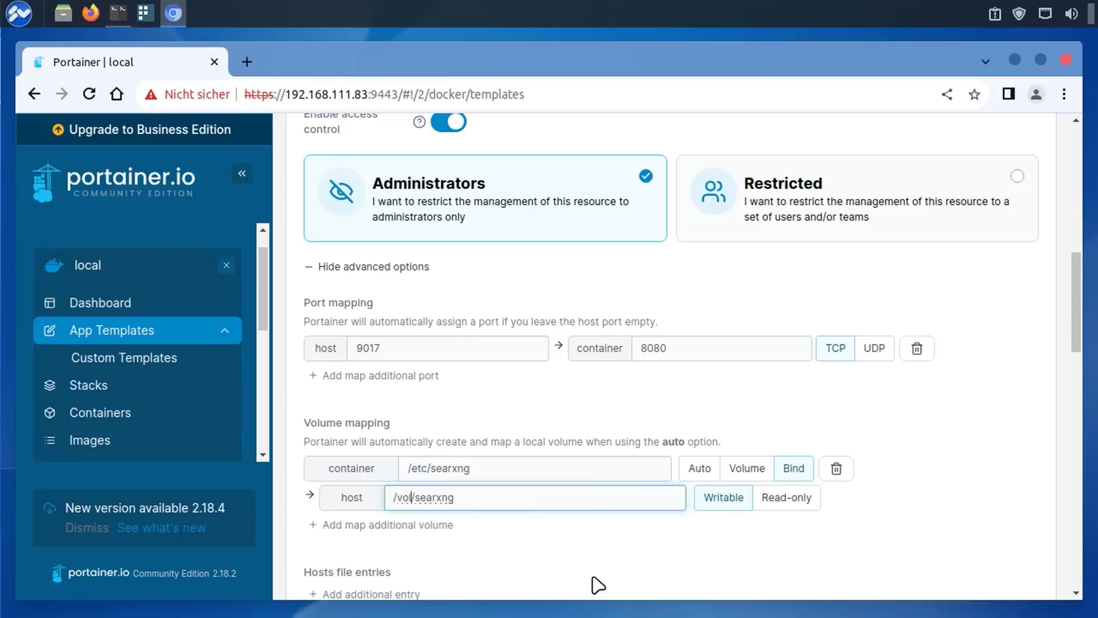
{"action": "type", "text": "ume1/docker"}
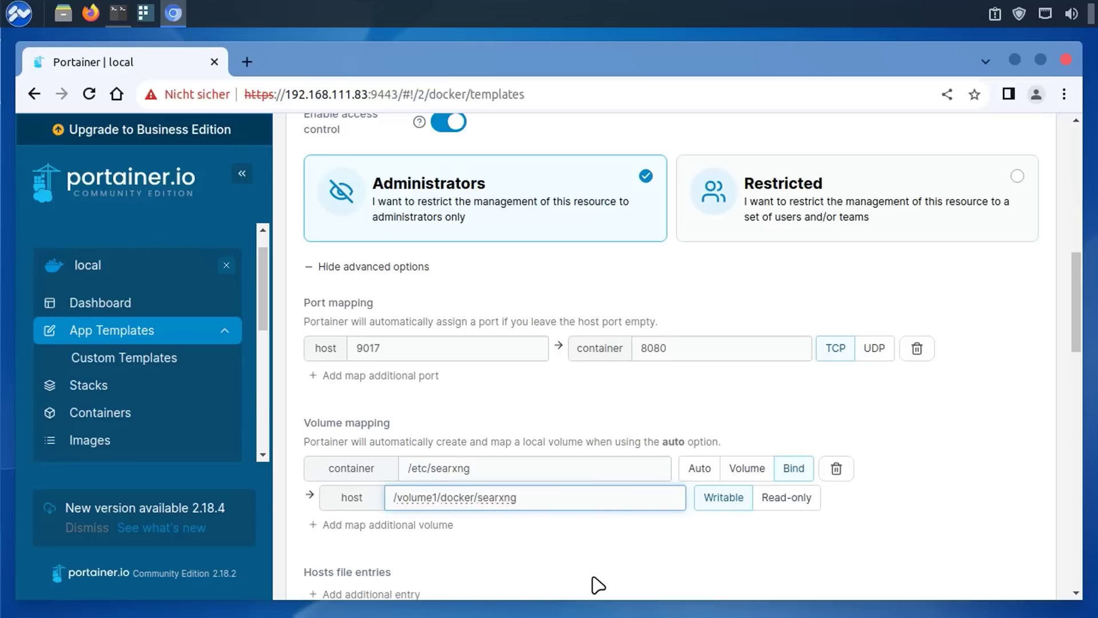
{"action": "type", "text": "/searxng/config"}
Deploy the SearXNG container and look over its configuration during the deployment.
{"action": "scroll", "coordinate": [632, 470], "scroll_direction": "down", "scroll_amount": 5}
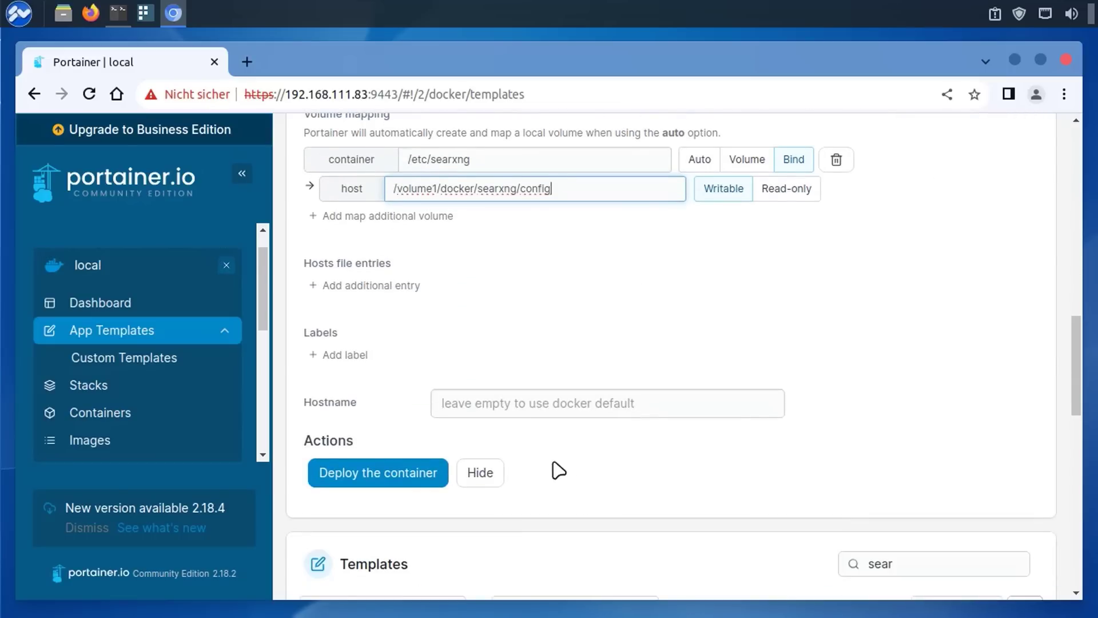
{"action": "left_click", "coordinate": [379, 466]}
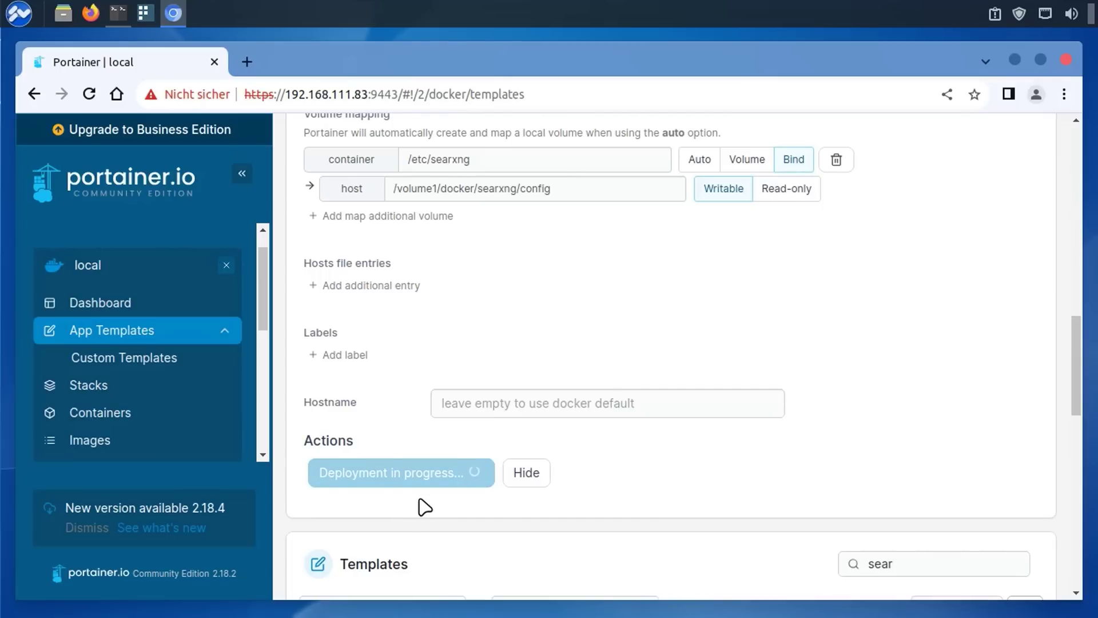
{"action": "scroll", "coordinate": [424, 506], "scroll_direction": "up", "scroll_amount": 7}
{"action": "scroll", "coordinate": [424, 507], "scroll_direction": "down", "scroll_amount": 5}
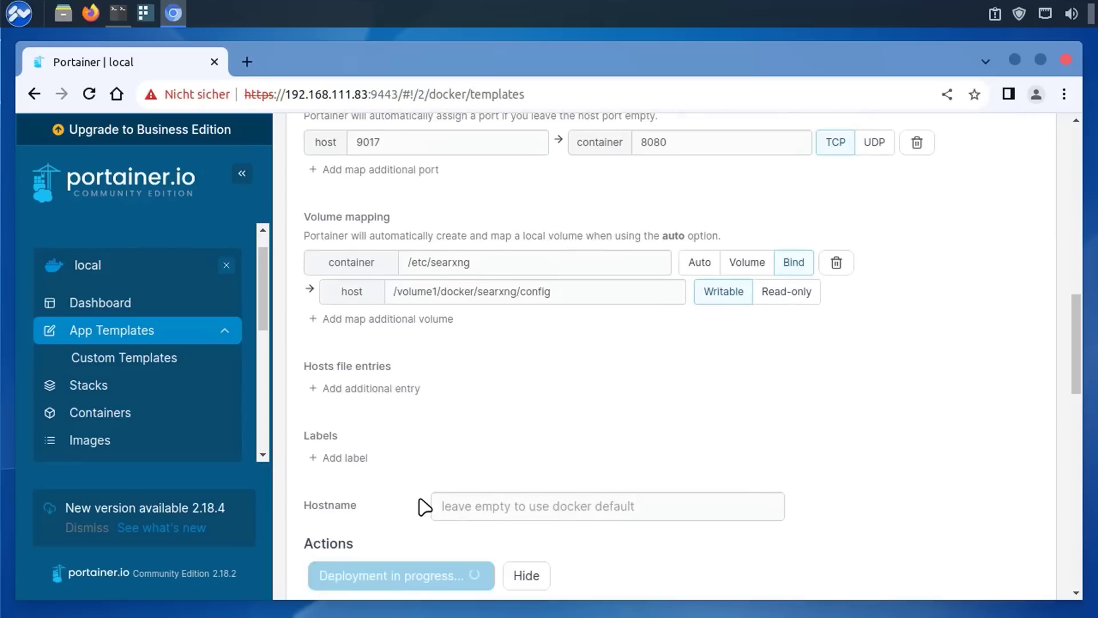
{"action": "scroll", "coordinate": [424, 506], "scroll_direction": "down", "scroll_amount": 3}
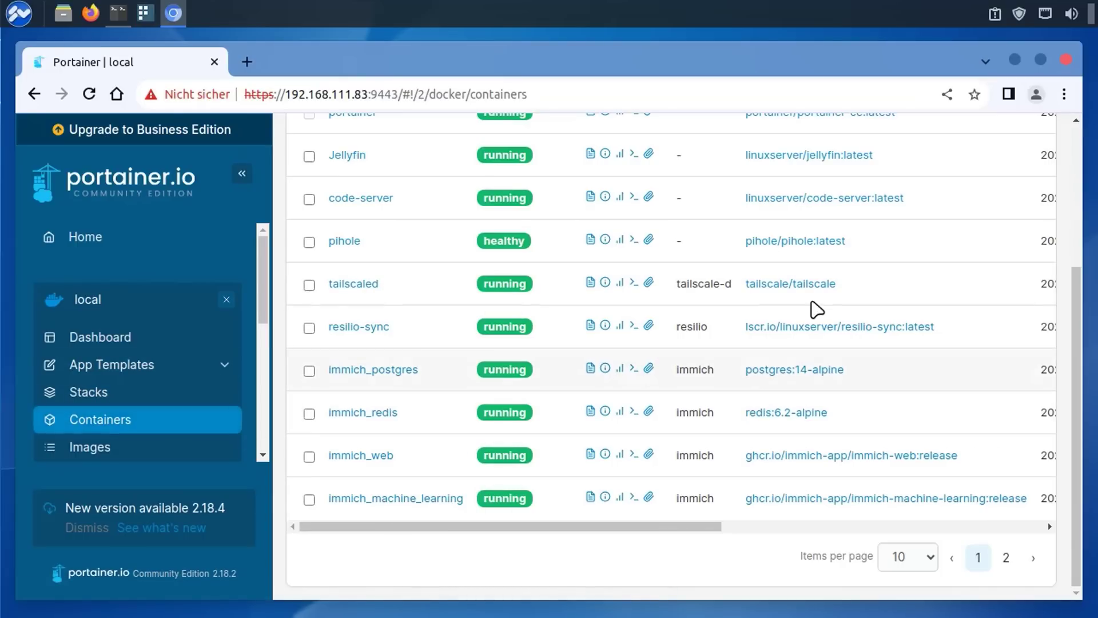
Find the SearXNG container on page 2 of the container list and open its published port 9017:8080 in a new browser tab.
{"action": "left_click_drag", "start_coordinate": [1074, 275], "coordinate": [1061, 355]}
{"action": "left_click", "coordinate": [1015, 557]}
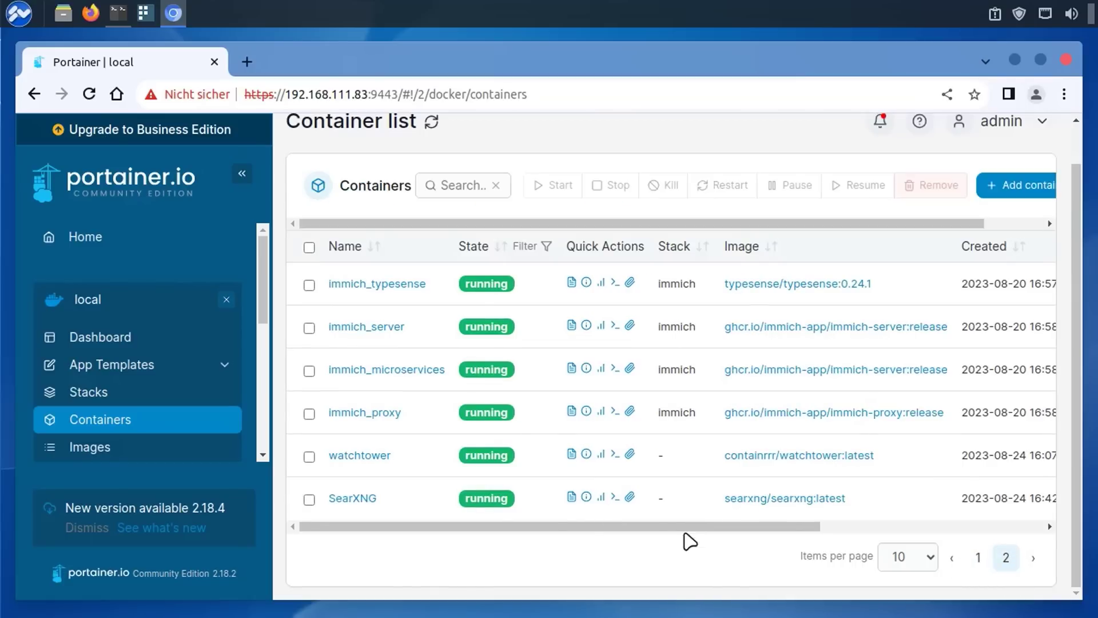
{"action": "left_click_drag", "start_coordinate": [511, 532], "coordinate": [733, 532]}
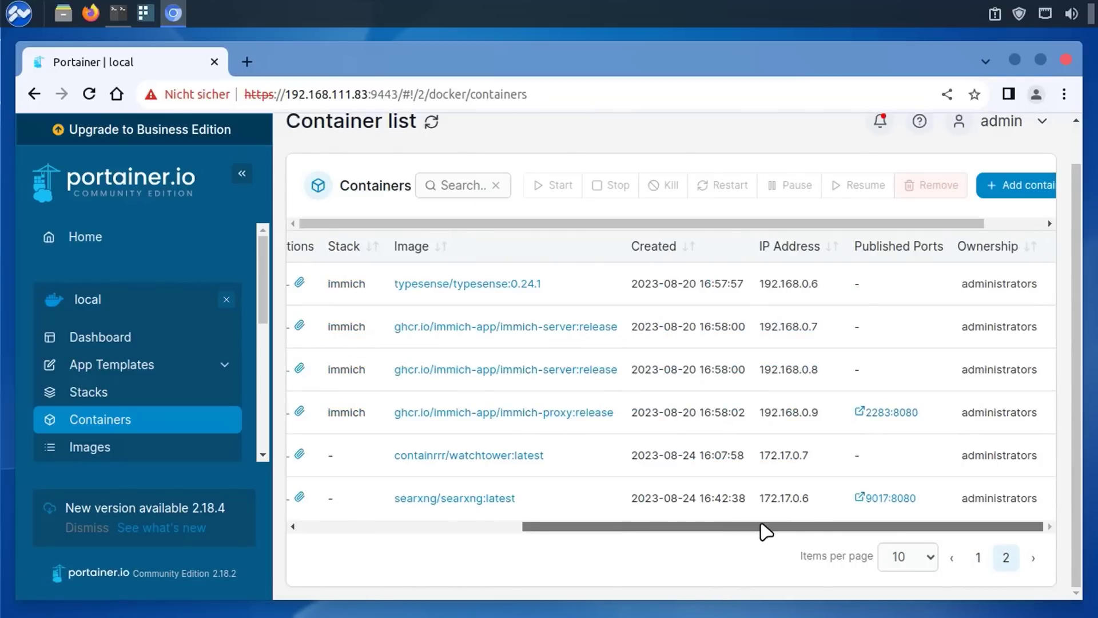
{"action": "right_click", "coordinate": [885, 497]}
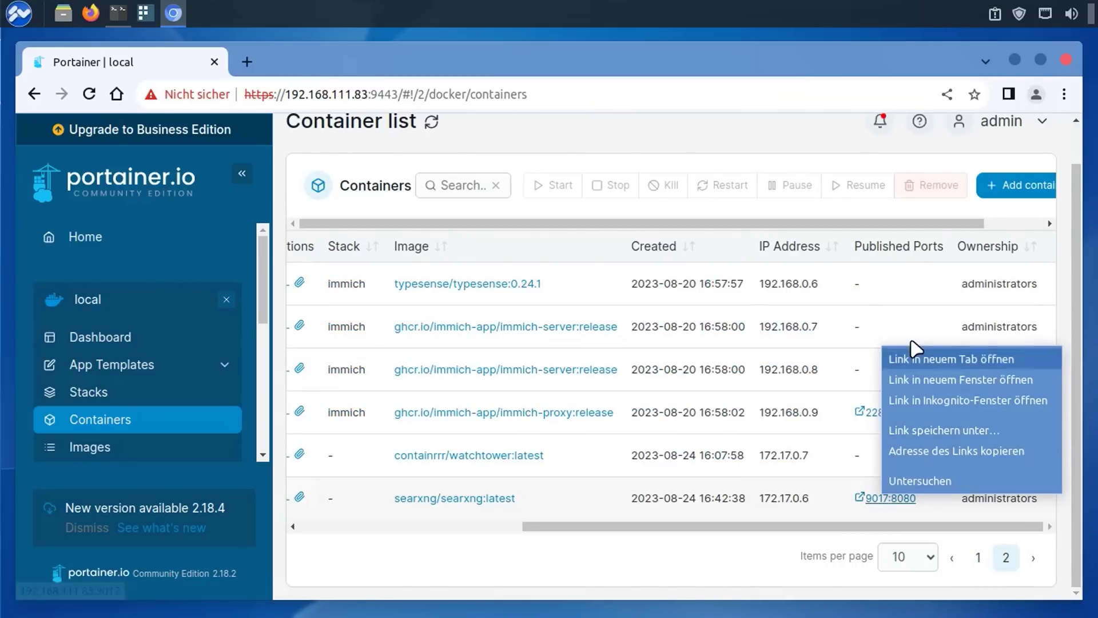
{"action": "left_click", "coordinate": [950, 359]}
{"action": "left_click", "coordinate": [280, 76]}
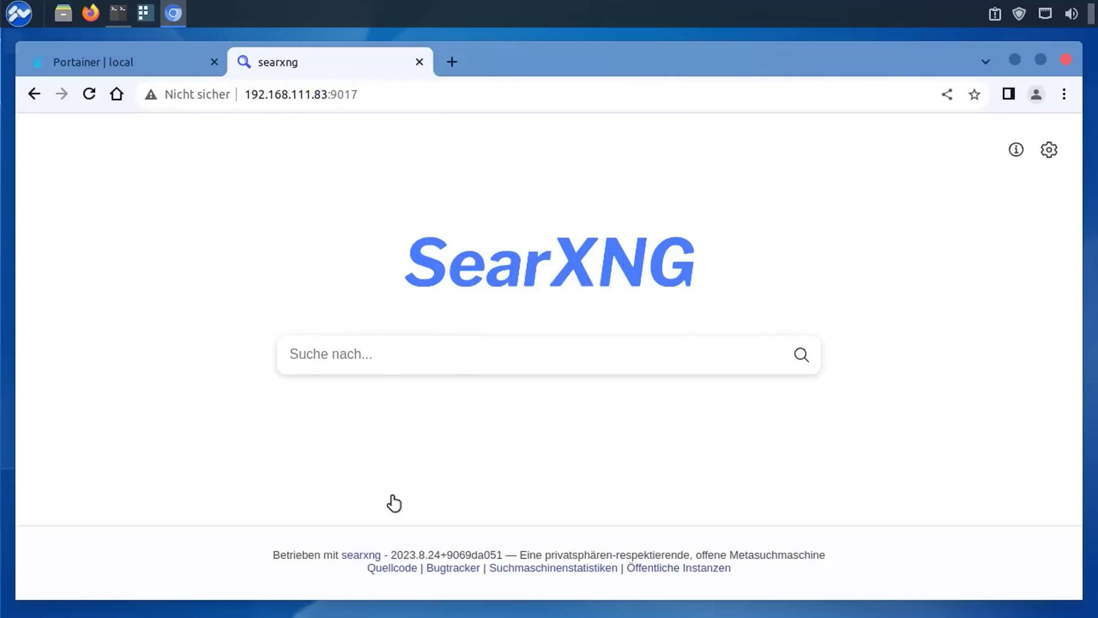
Open the SearXNG preferences and examine the general settings, including the available autocomplete providers.
{"action": "left_click", "coordinate": [1048, 151]}
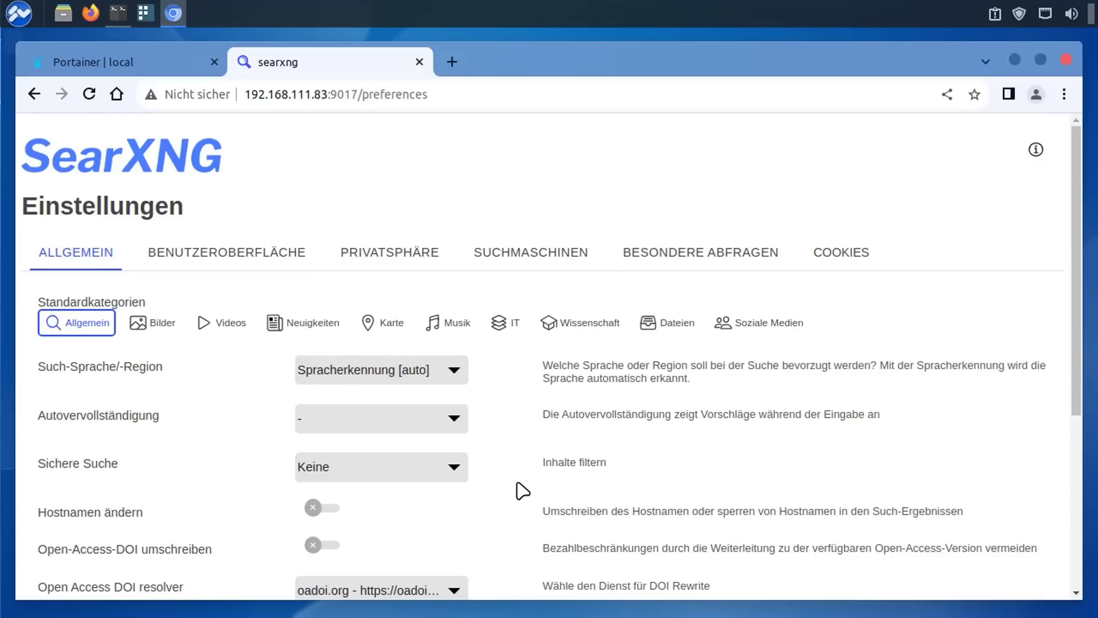
{"action": "scroll", "coordinate": [522, 490], "scroll_direction": "down", "scroll_amount": 2}
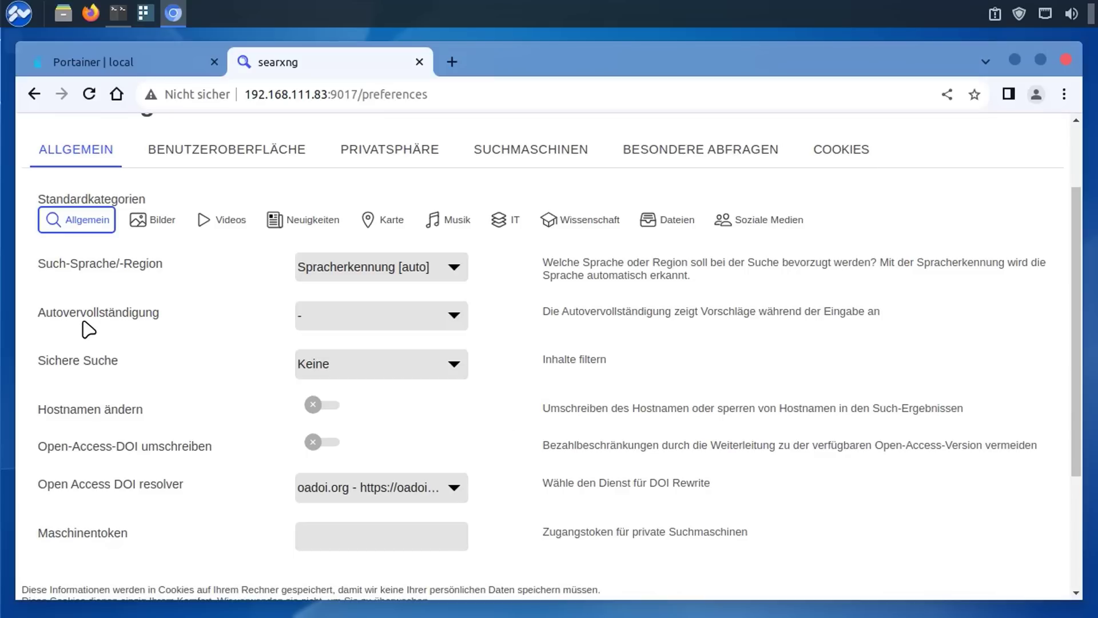
{"action": "left_click", "coordinate": [454, 318]}
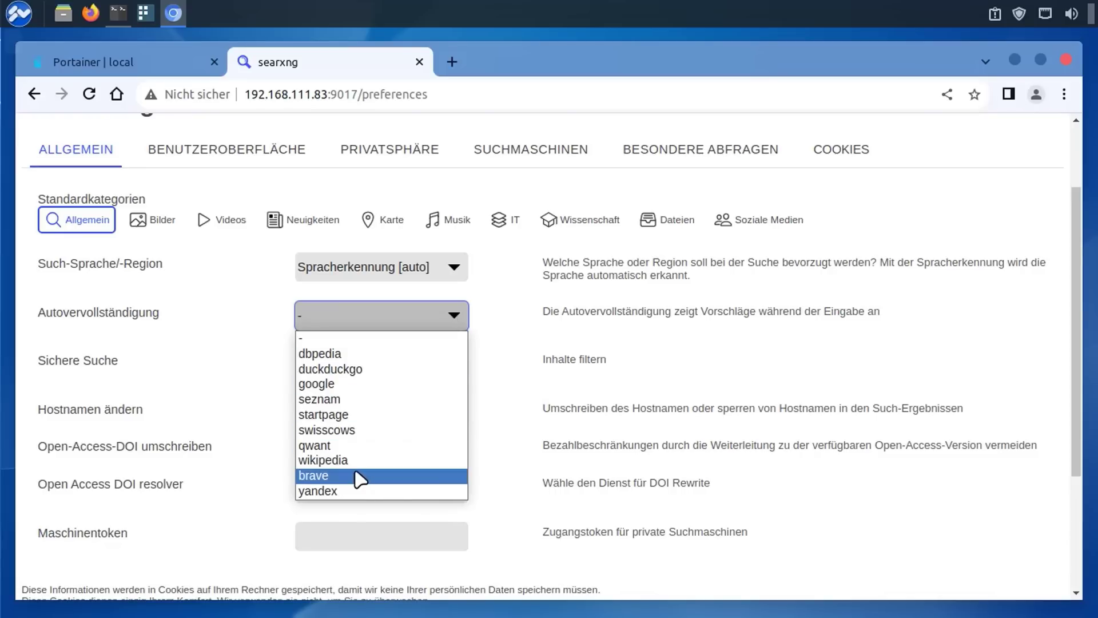
{"action": "left_click", "coordinate": [511, 371]}
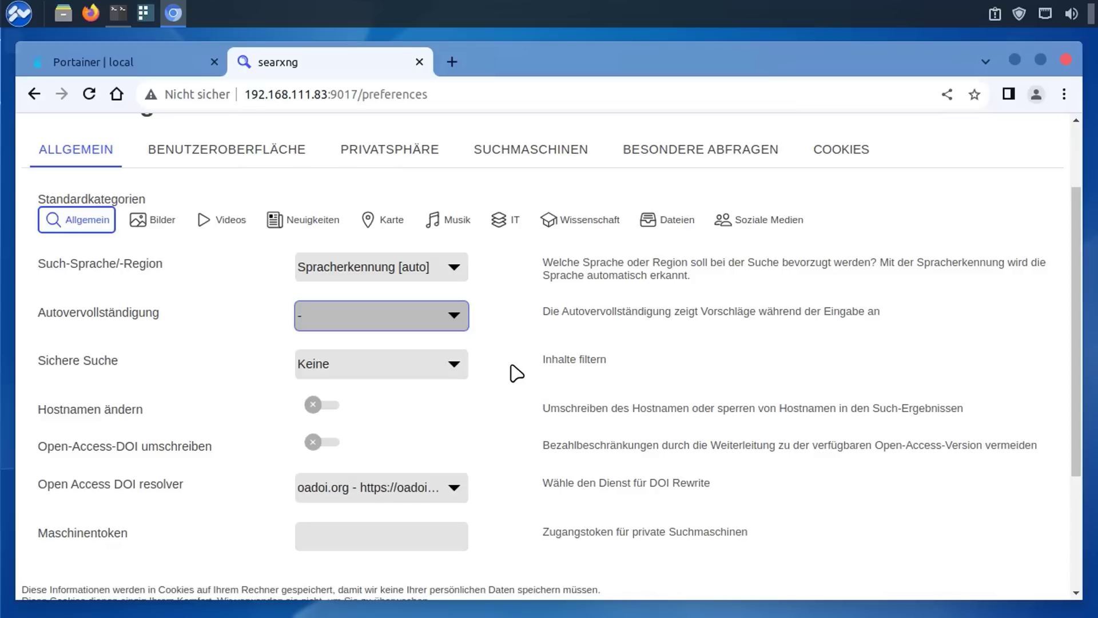